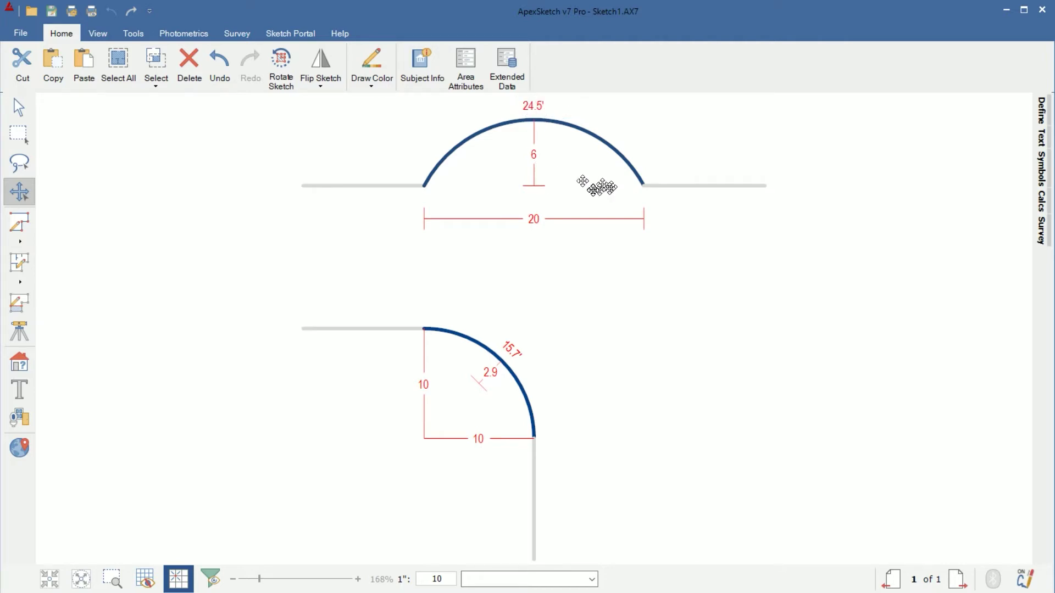
Step: Start a new line right of the first arc shape with a 10' segment then a 20' segment
mouse_move(622, 195)
middle_down()
mouse_move(694, 224)
mouse_move(751, 219)
mouse_move(497, 228)
middle_up()
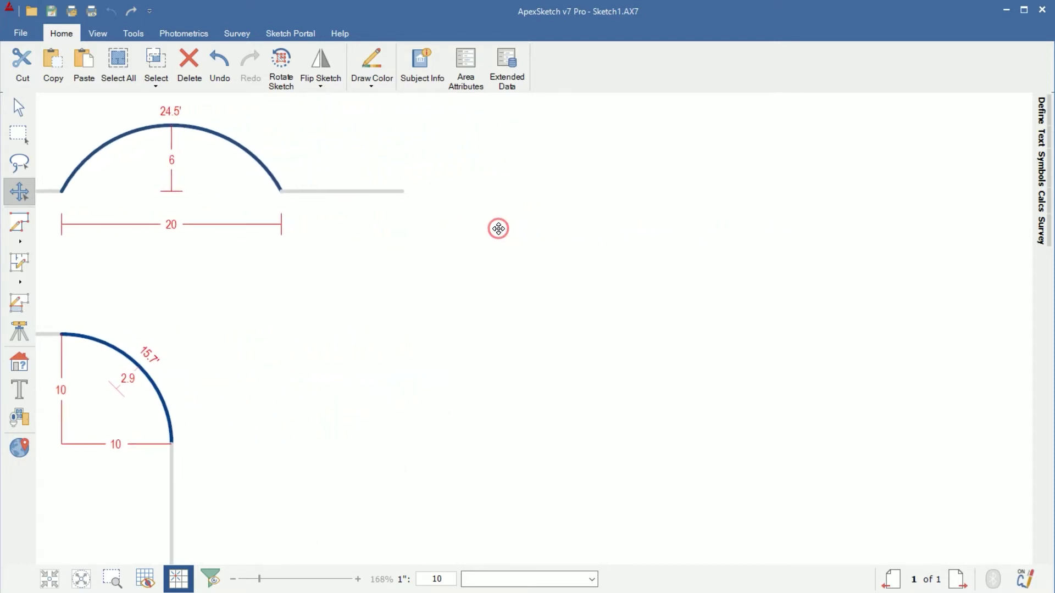
click(22, 226)
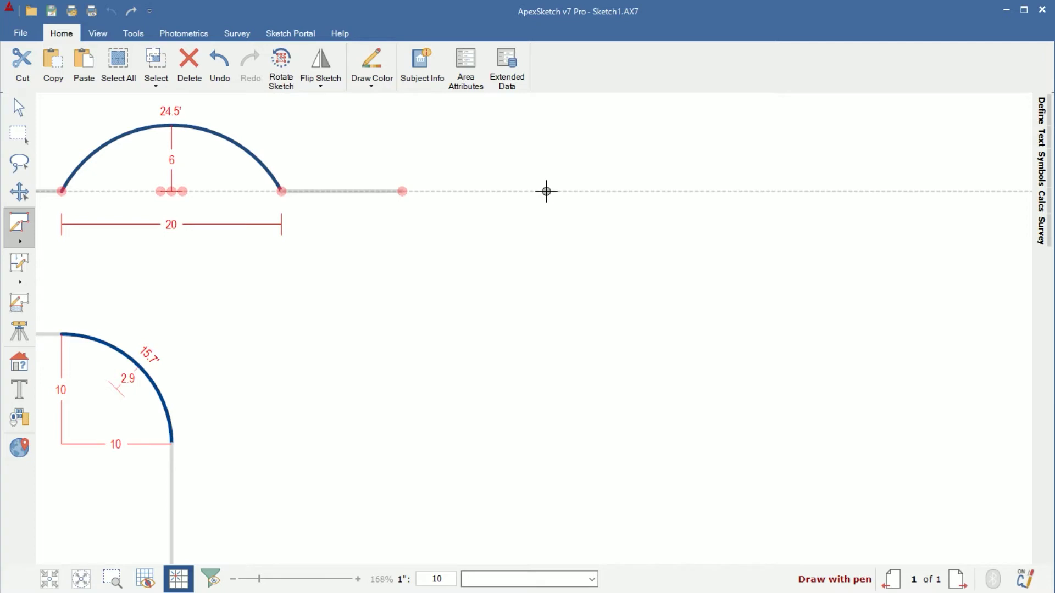
click(546, 191)
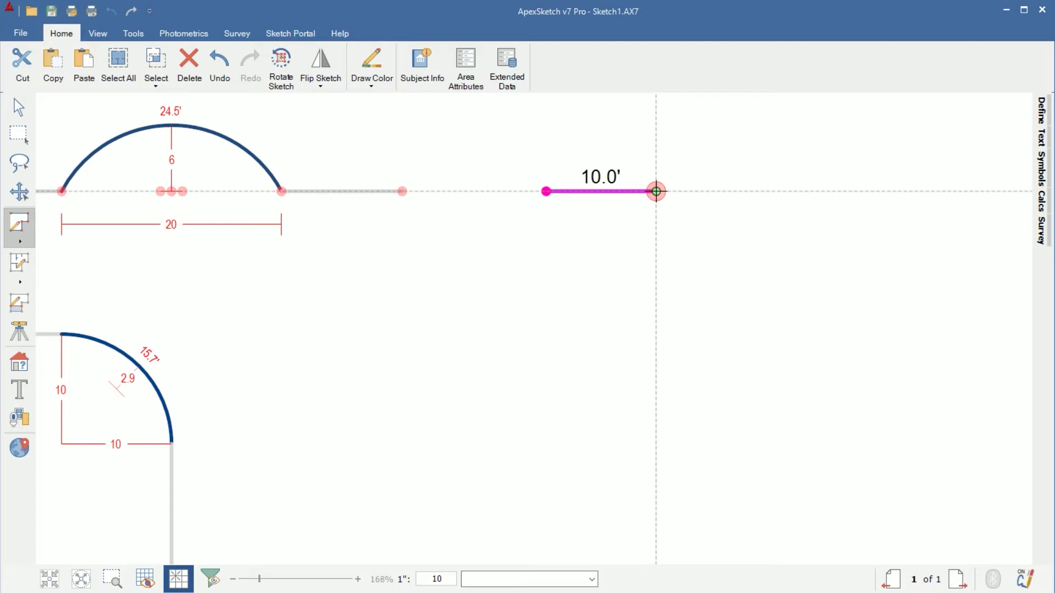
text(20)
key(Return)
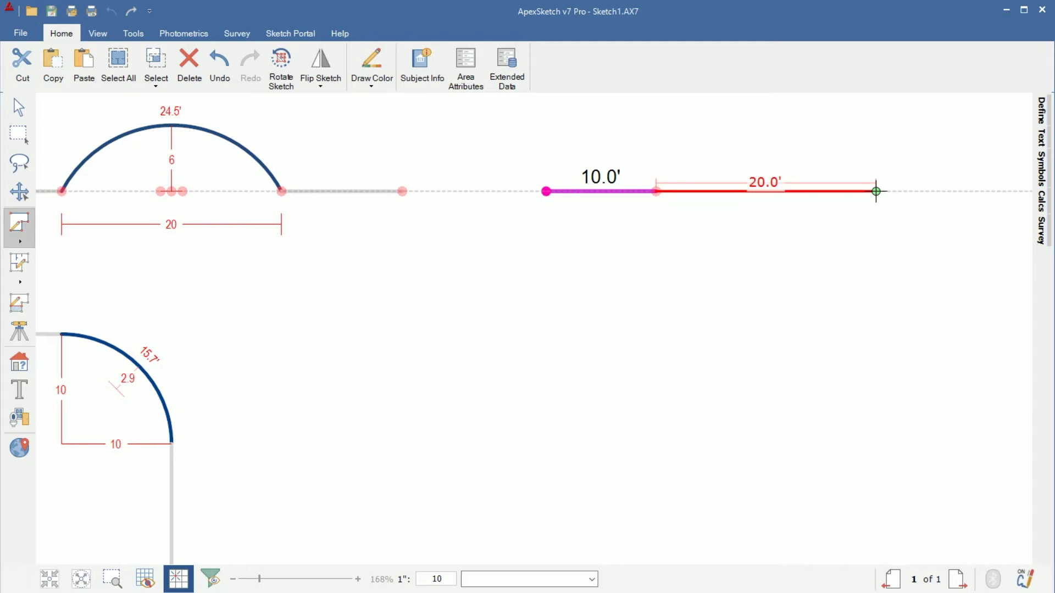
Step: Bend the 20' segment into an upward arc with a 26.1 radius and 45° angle
scroll(876, 192, down, 5)
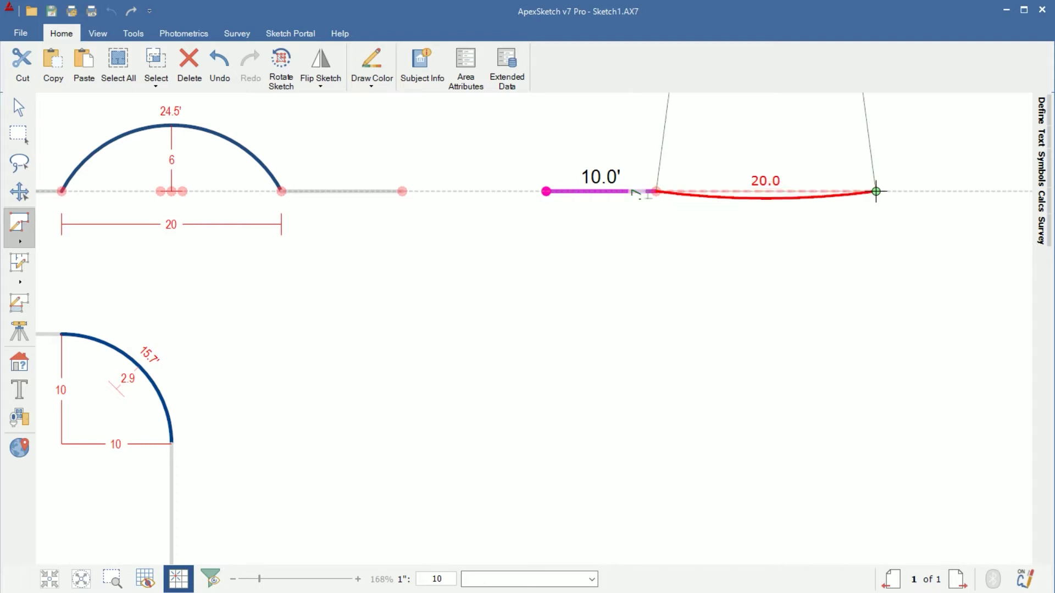
scroll(875, 191, up, 5)
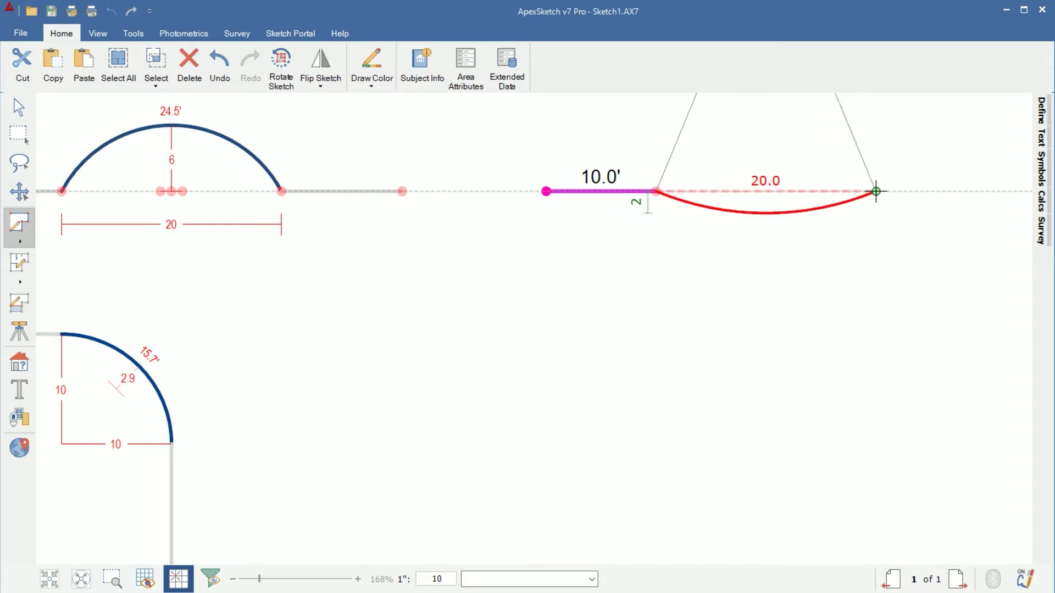
scroll(876, 191, up, 1)
scroll(876, 192, down, 3)
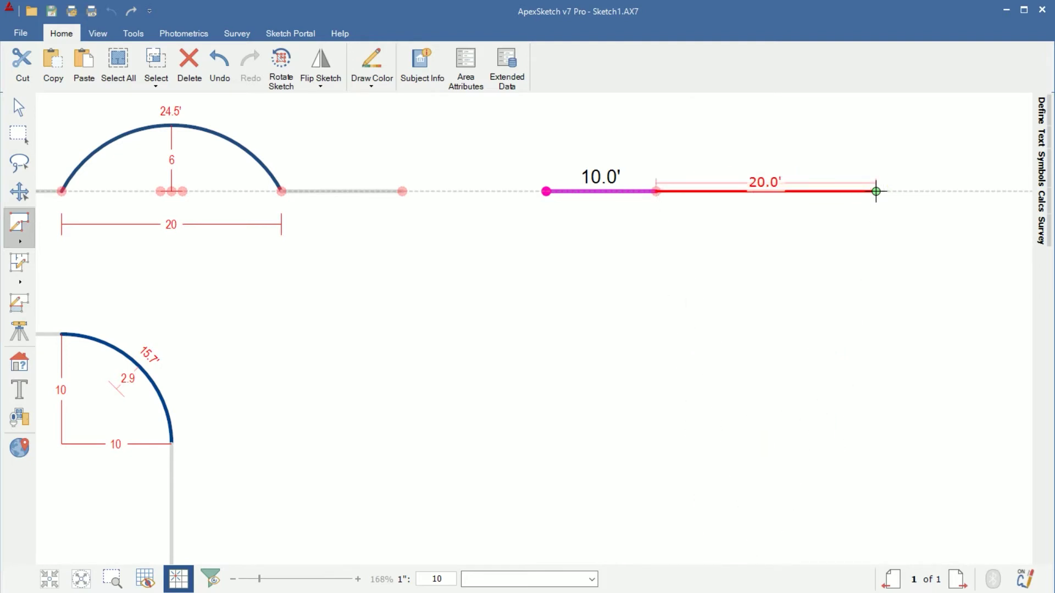
scroll(876, 191, down, 6)
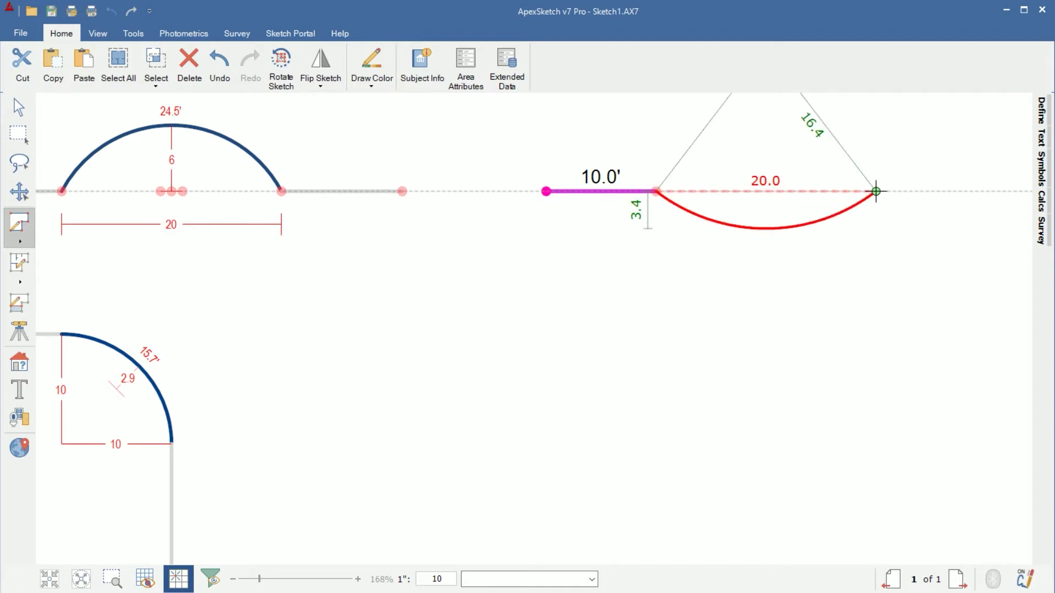
scroll(876, 192, up, 12)
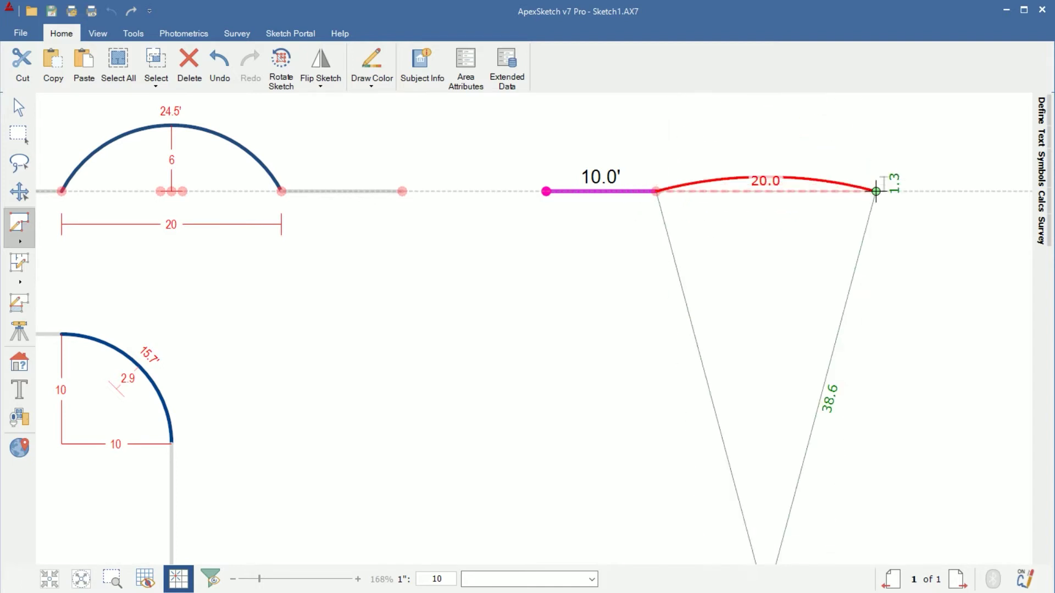
scroll(876, 191, down, 4)
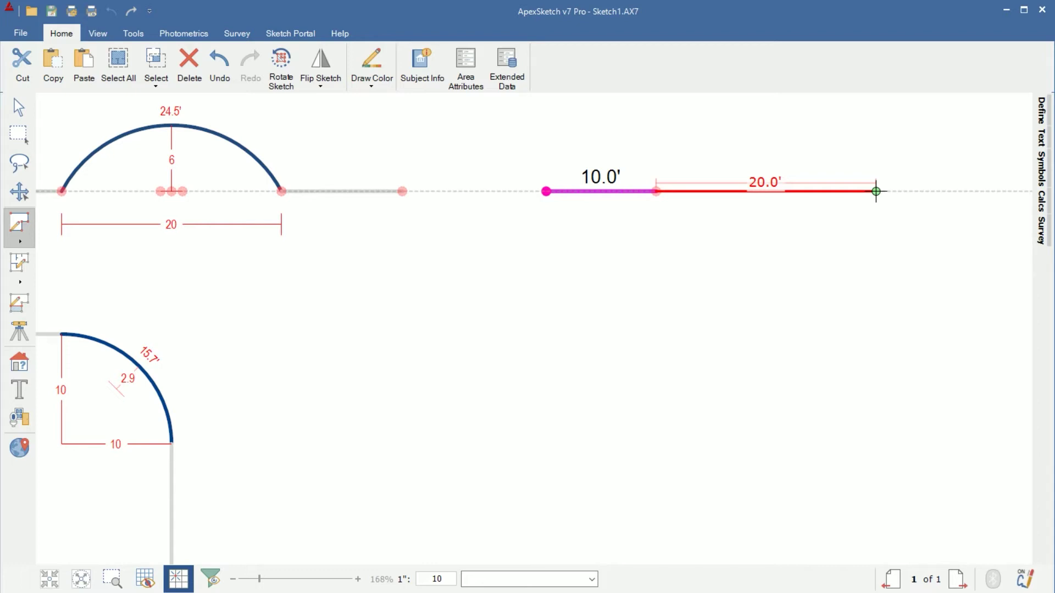
key(a)
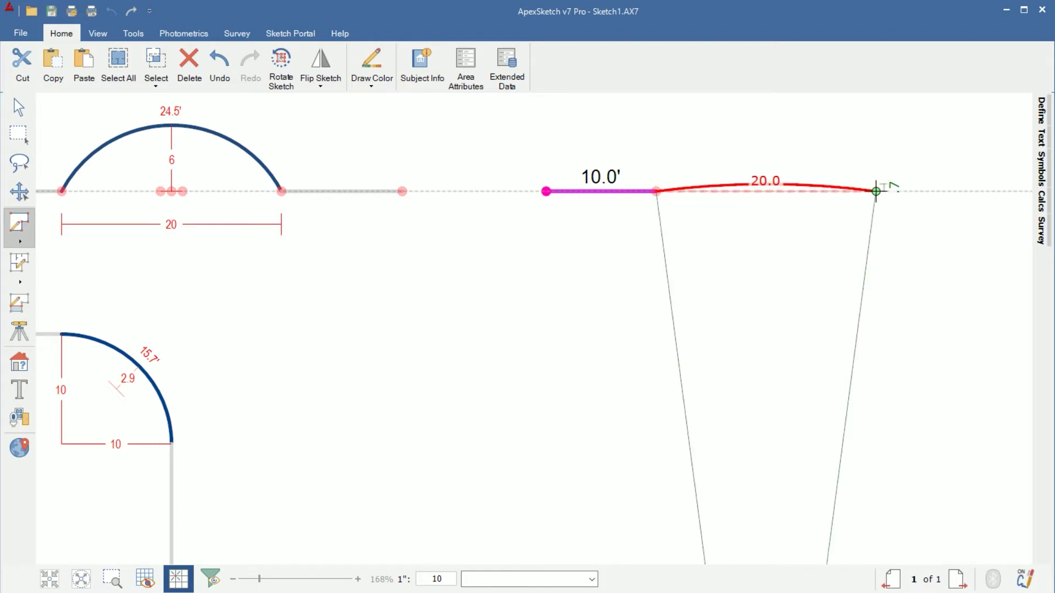
scroll(876, 191, up, 2)
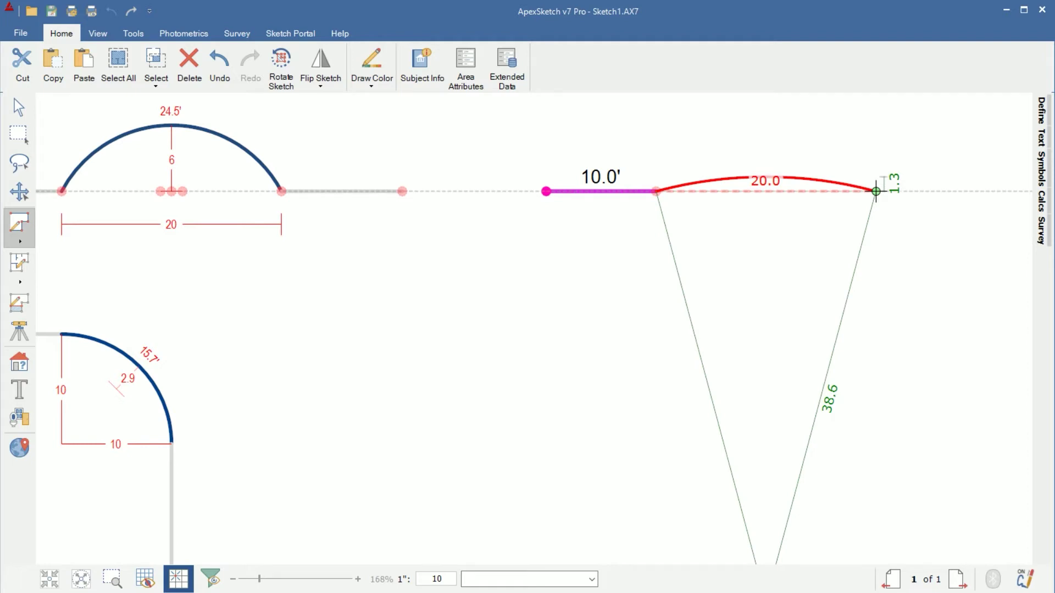
scroll(876, 191, up, 2)
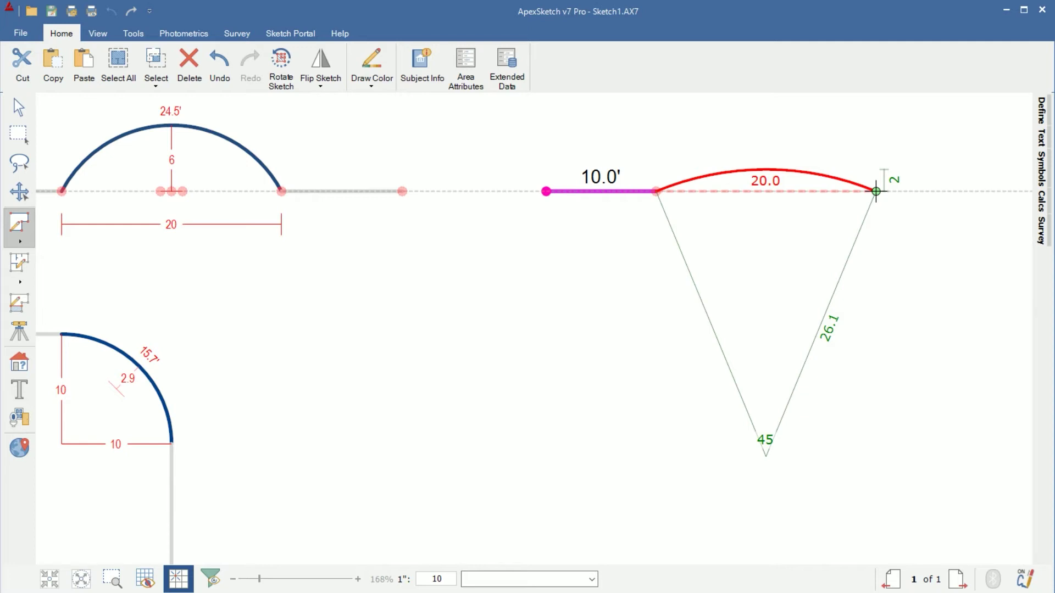
Step: Raise the arc angle to 124° and fix the 24.5' arc with a 6.0 rise
text(20)
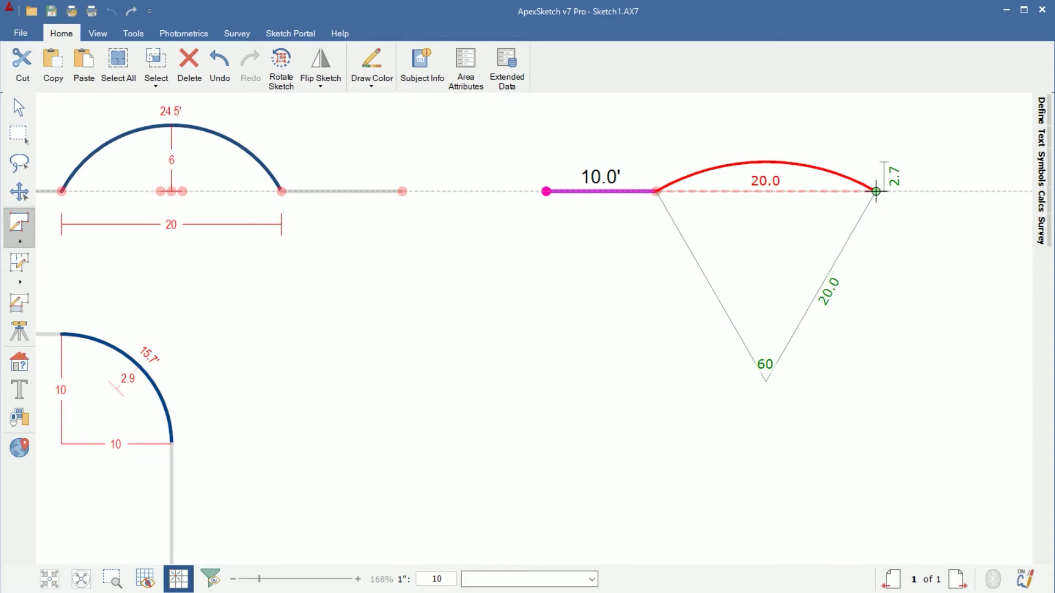
text(75)
text(90)
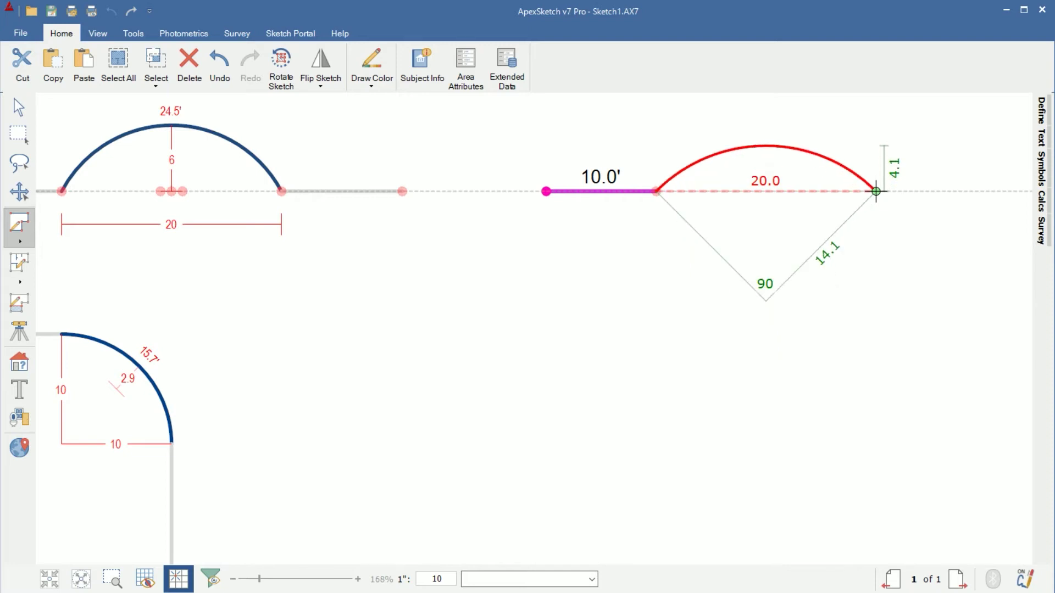
text(105)
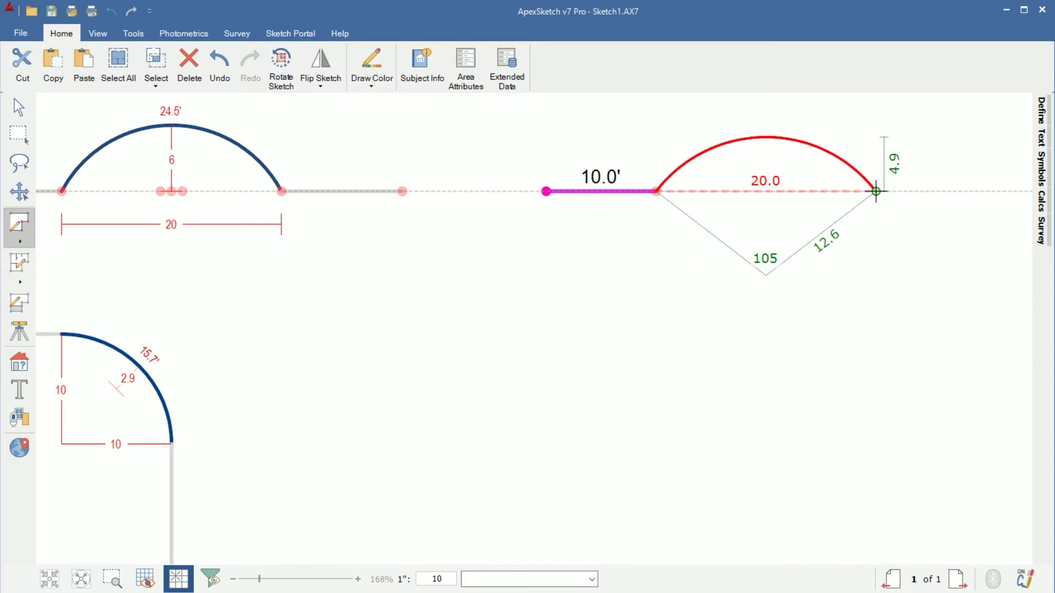
text(120)
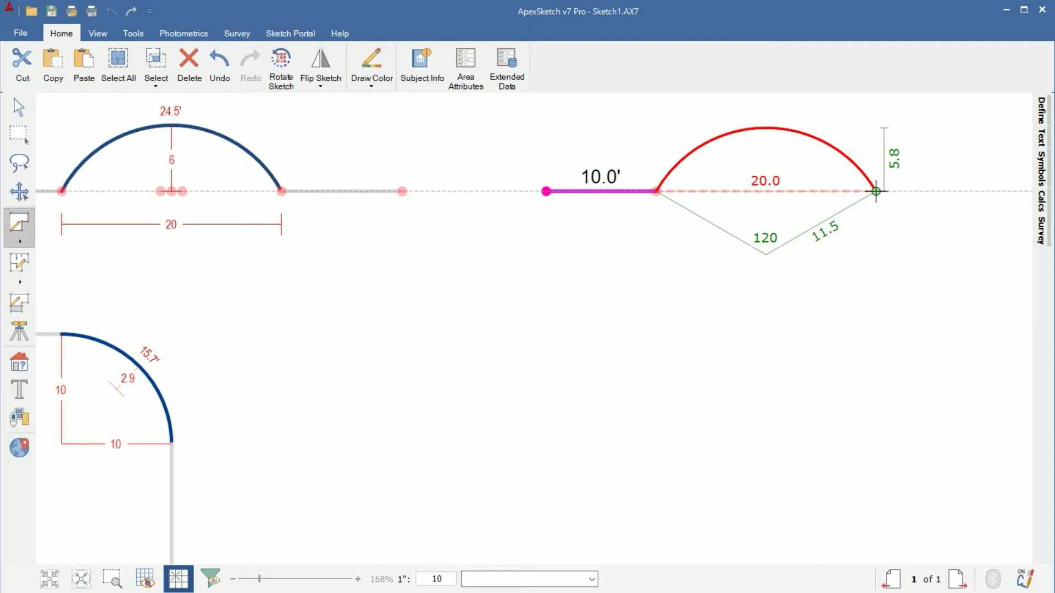
text(135)
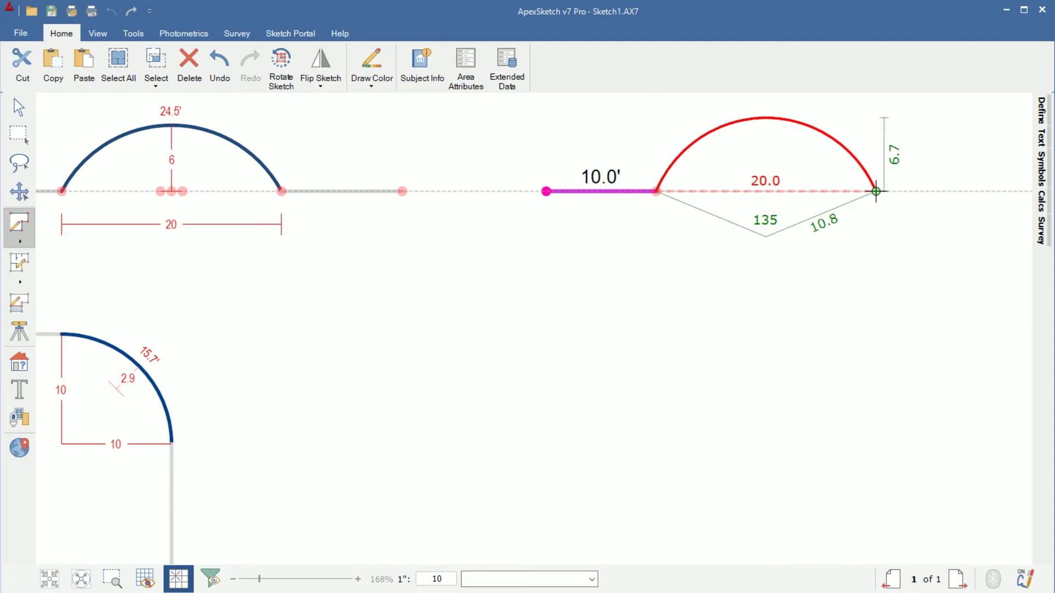
text(120)
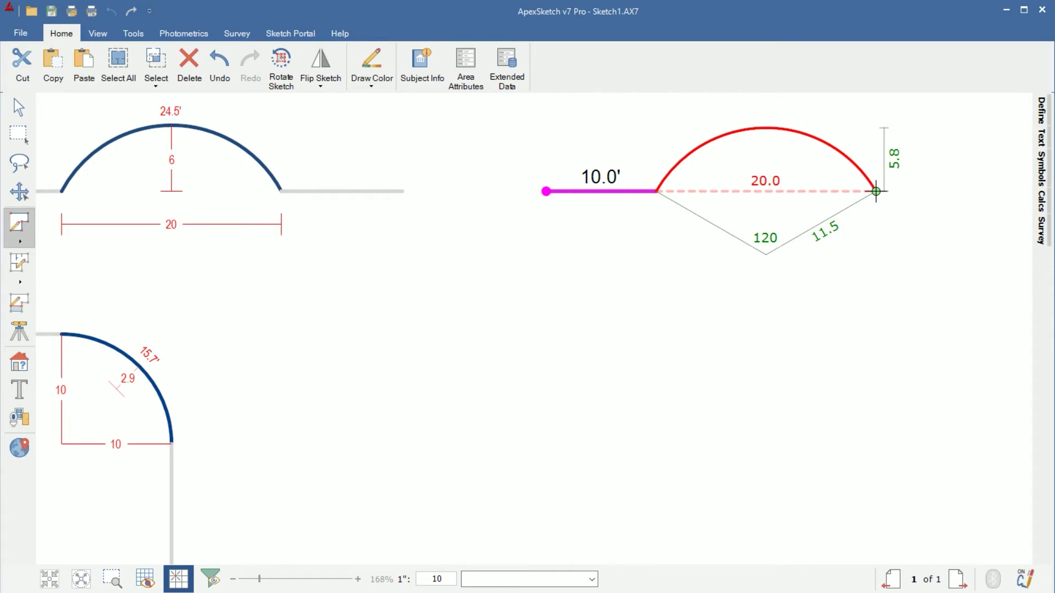
key(Up)
key(Up)
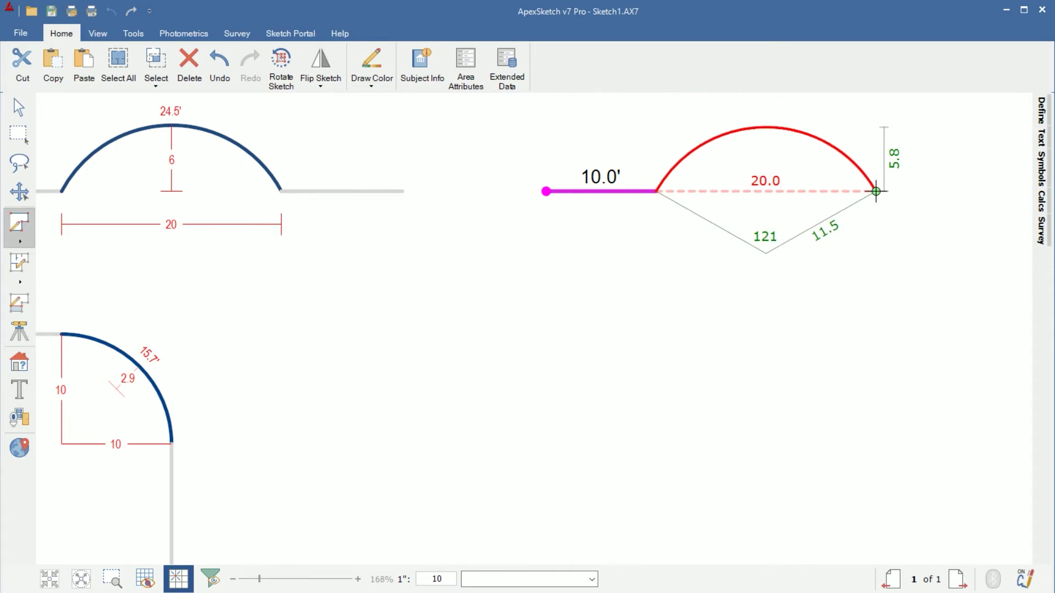
key(Up)
key(Up)
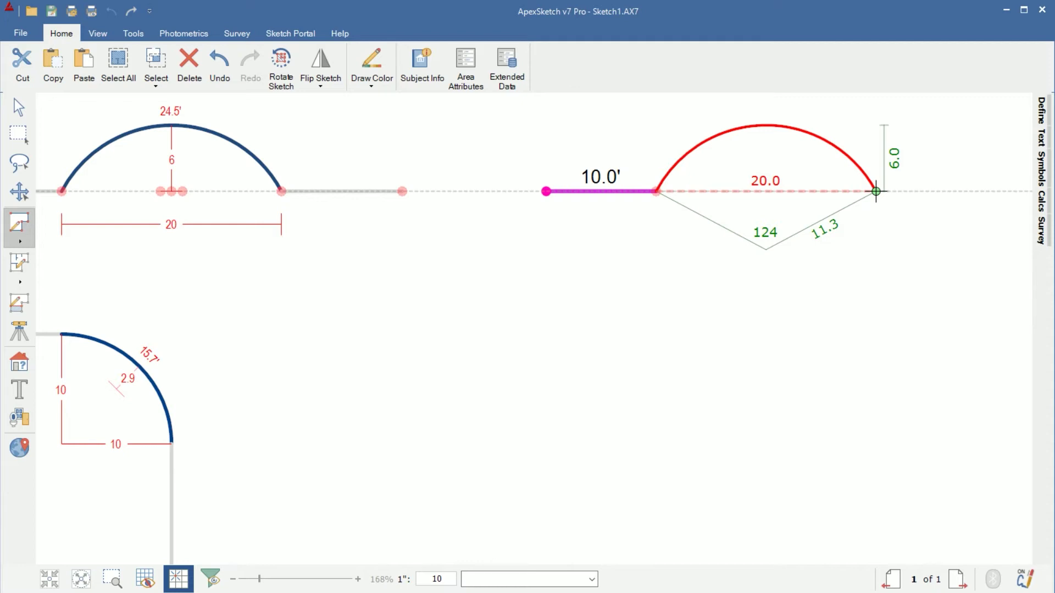
click(876, 191)
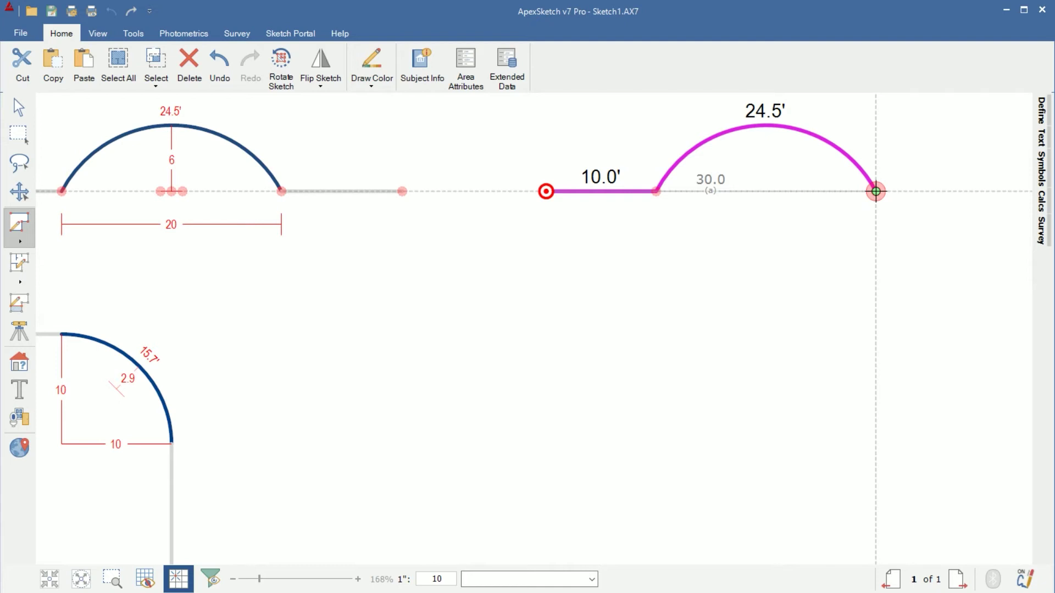
Step: Add a closing 10' straight segment after the 24.5' arc and end the drawing
text(10)
key(Right)
key(Escape)
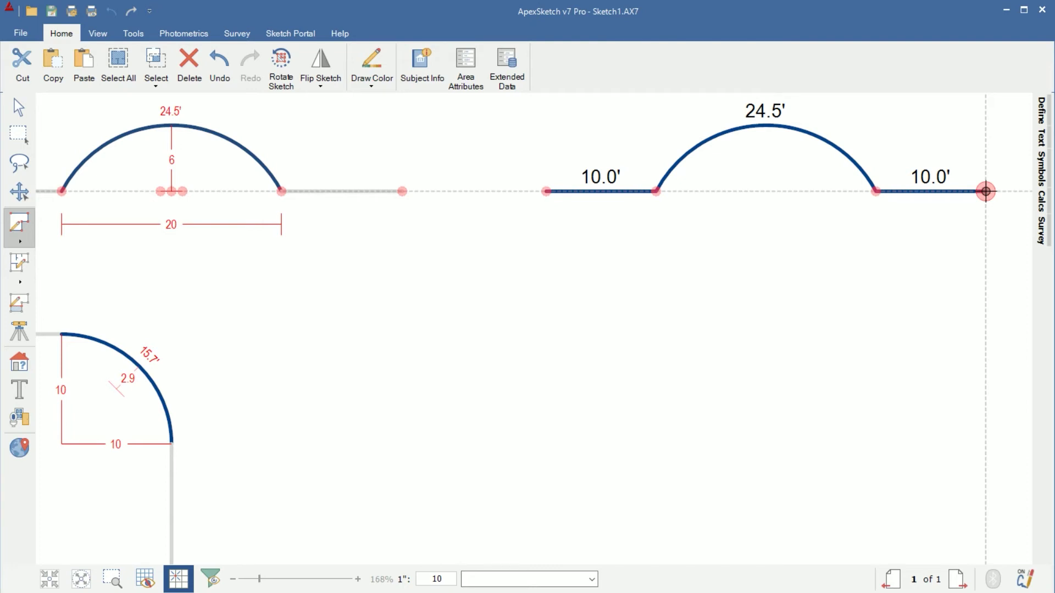
key(Escape)
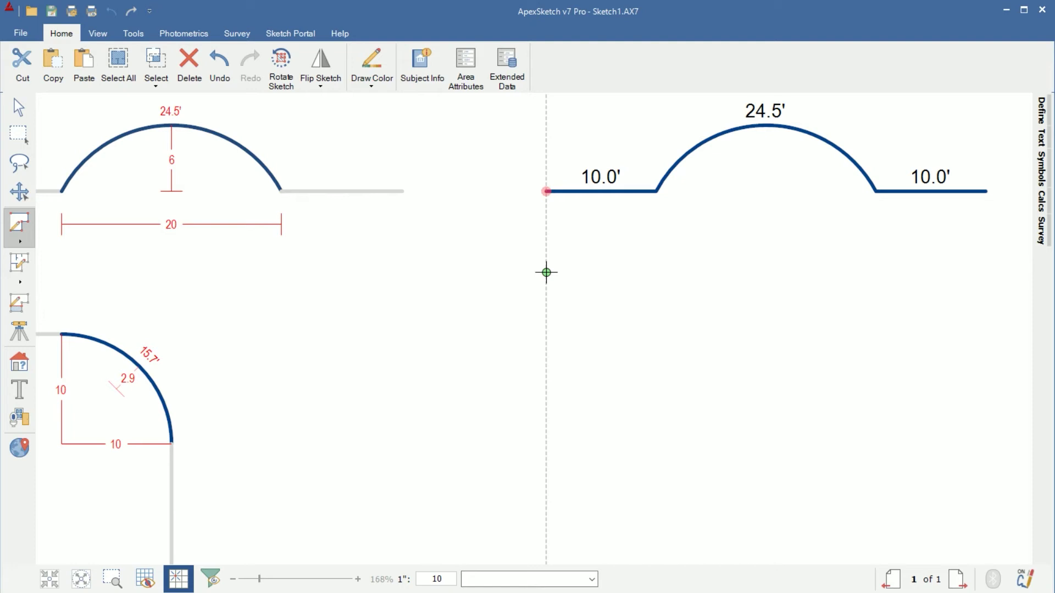
Step: Draw a straight 10.0'–20.0'–10.0' line beneath the new arc shape
click(546, 272)
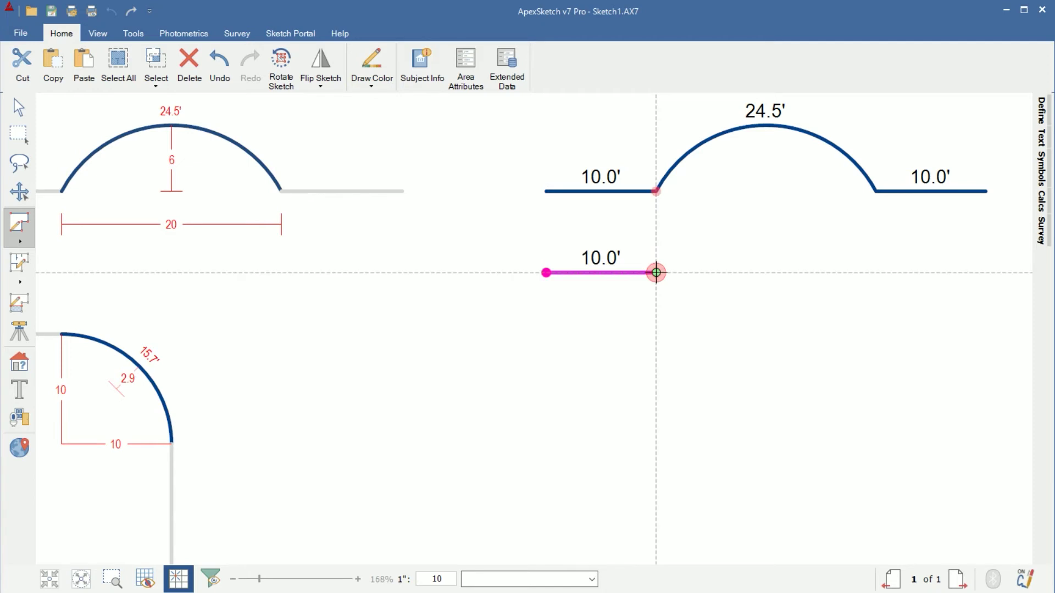
click(656, 273)
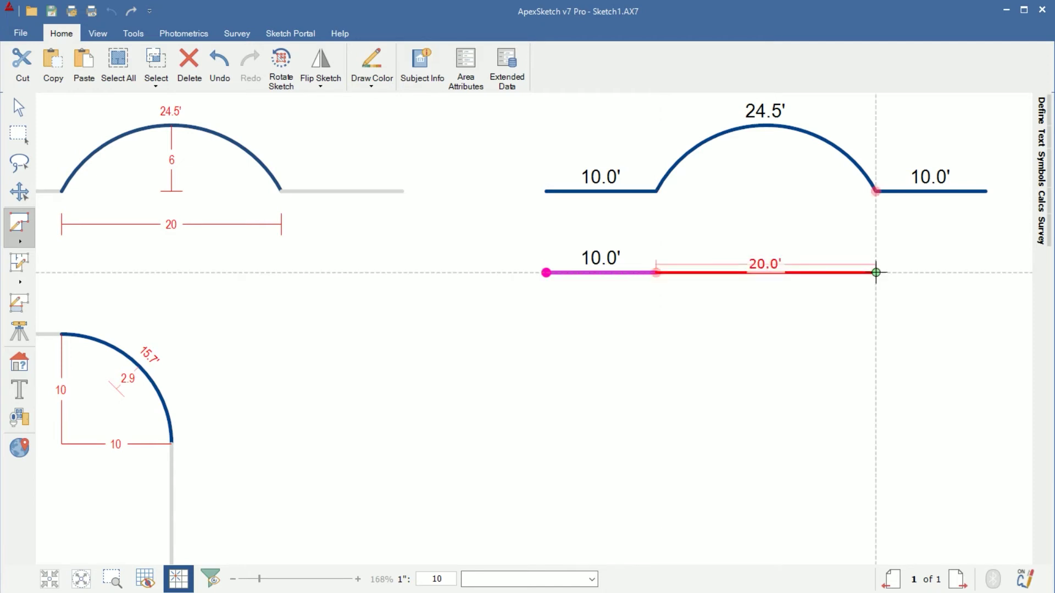
click(876, 273)
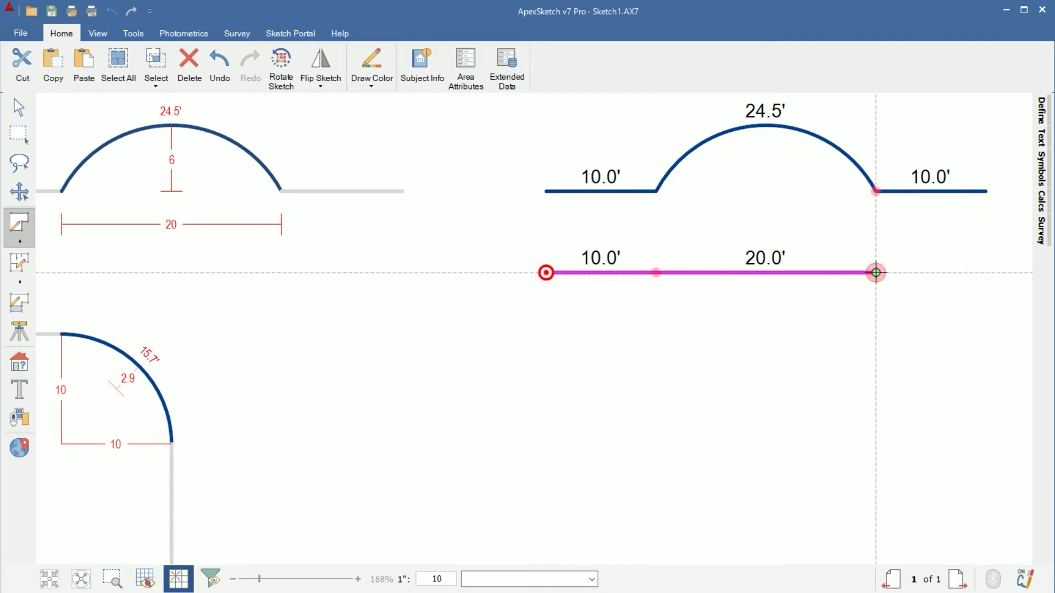
click(985, 273)
key(Escape)
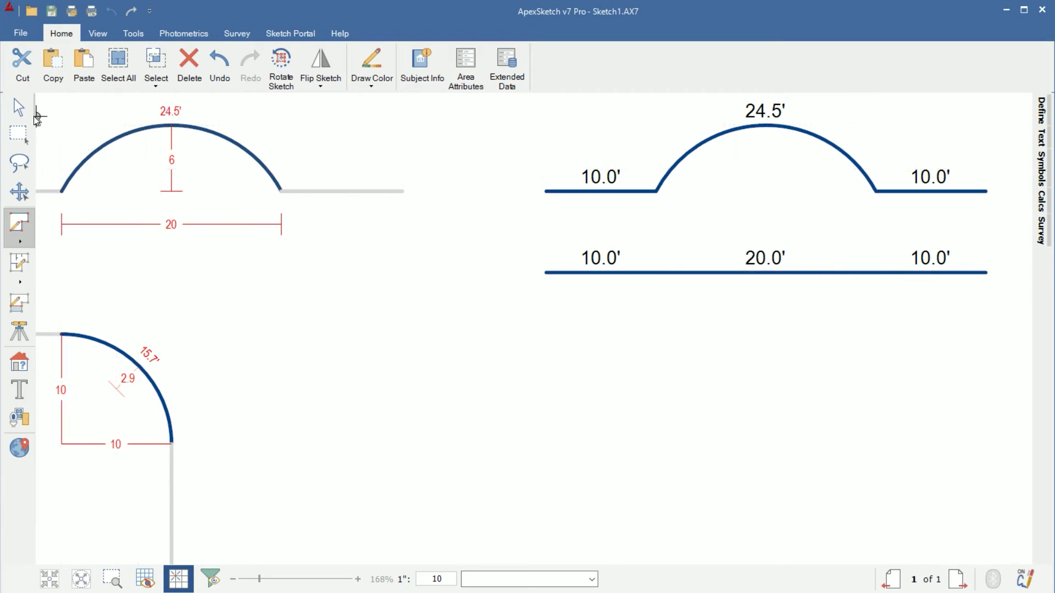
Step: Drag the lower line's middle 20.0' segment upward into a 24.2' arc rising 5.8'
click(19, 108)
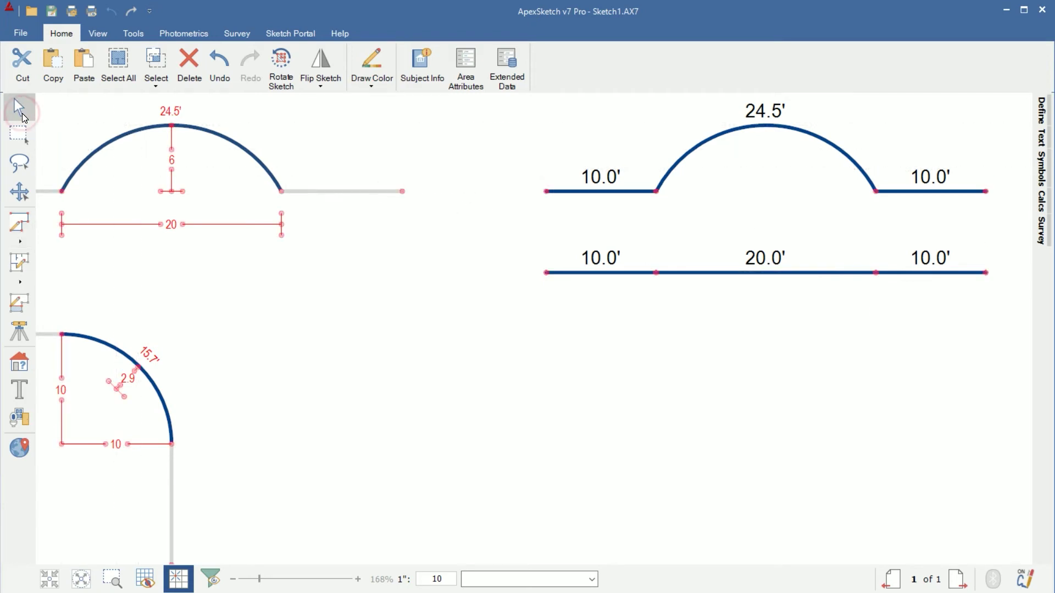
click(818, 272)
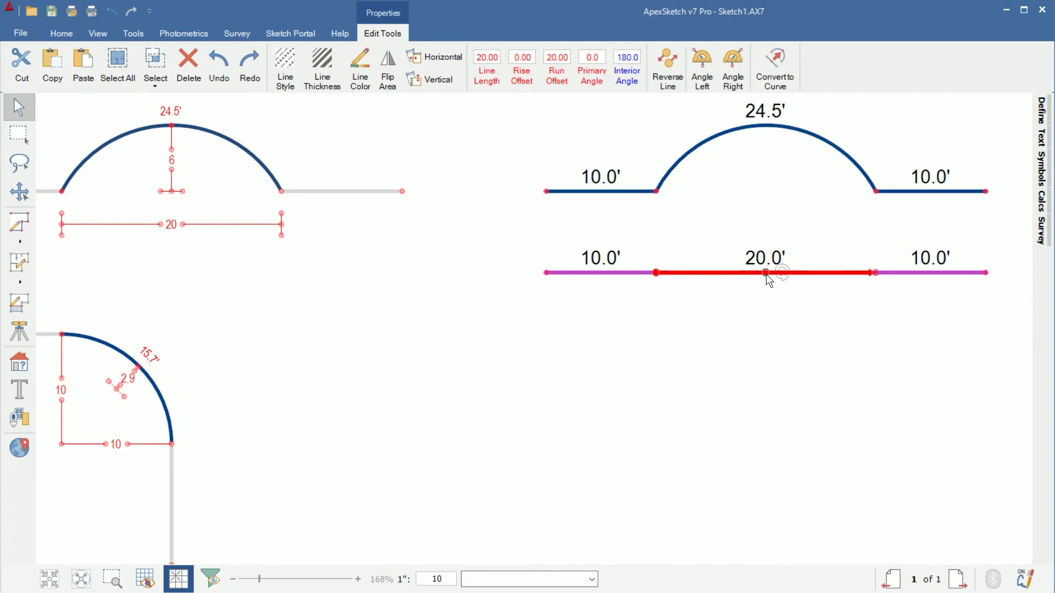
drag(766, 271, 763, 212)
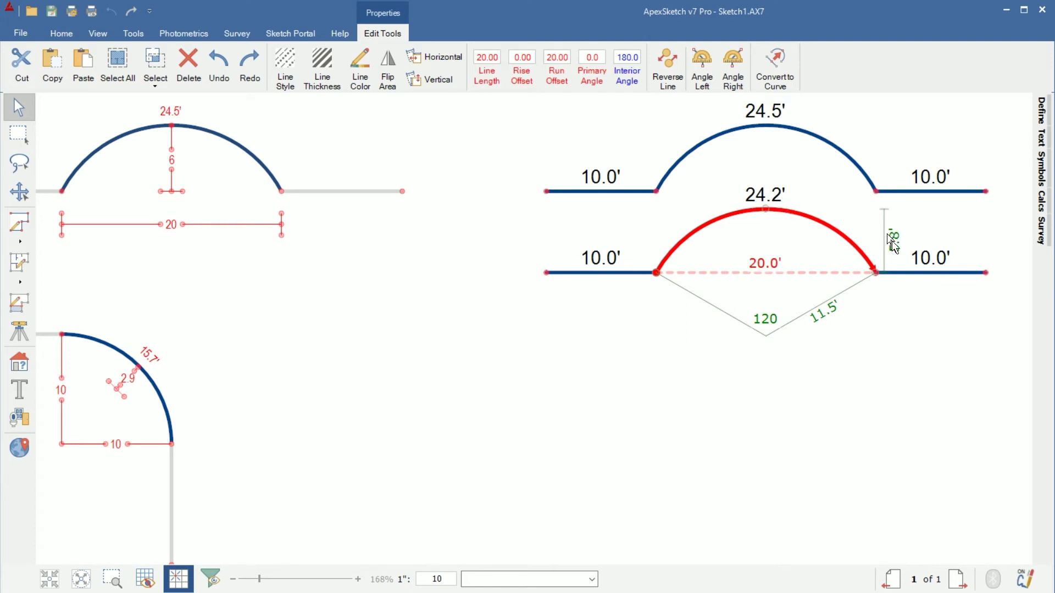
click(931, 381)
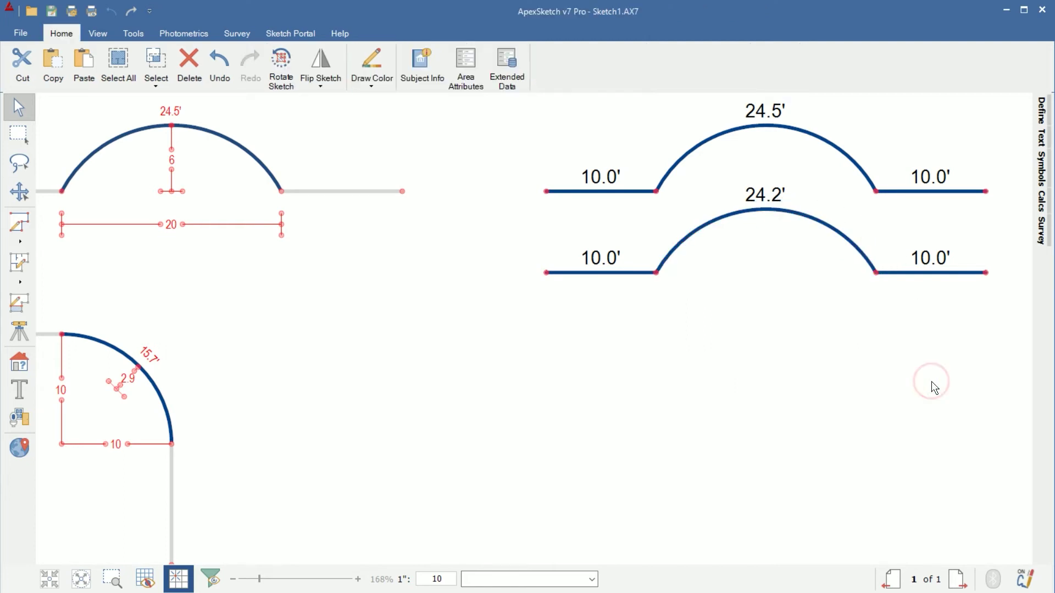
Step: Set the lower arc's height to 6 so it measures 24.5', matching the upper shape
click(846, 235)
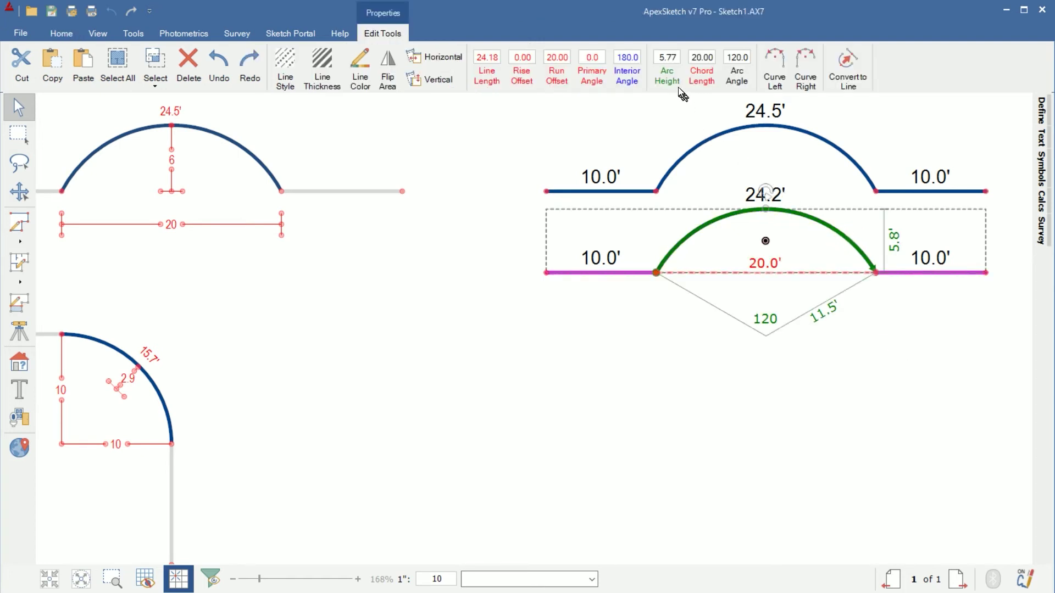
click(671, 58)
text(6)
key(Return)
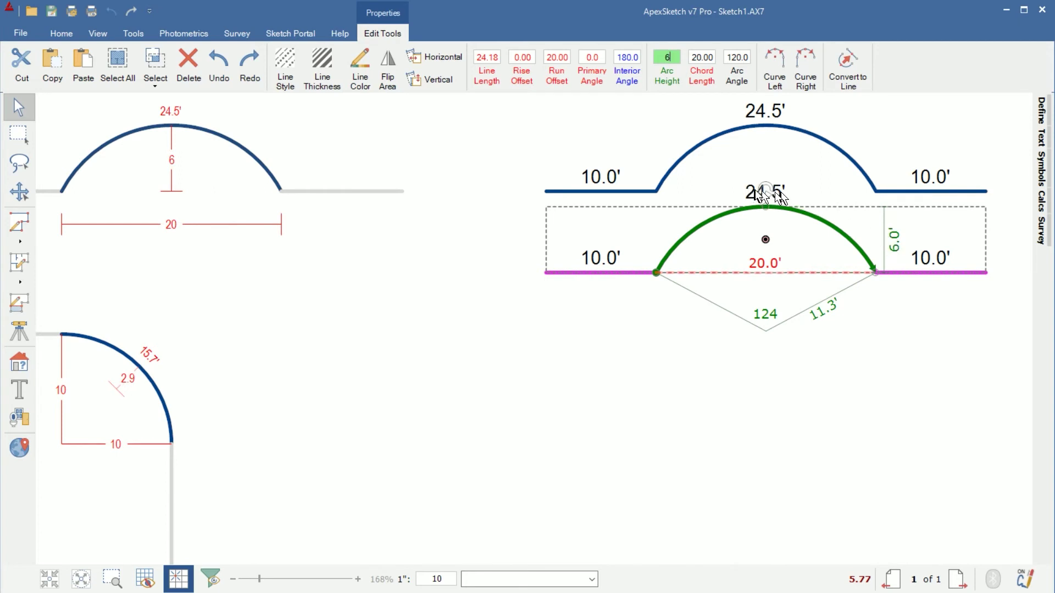
click(699, 396)
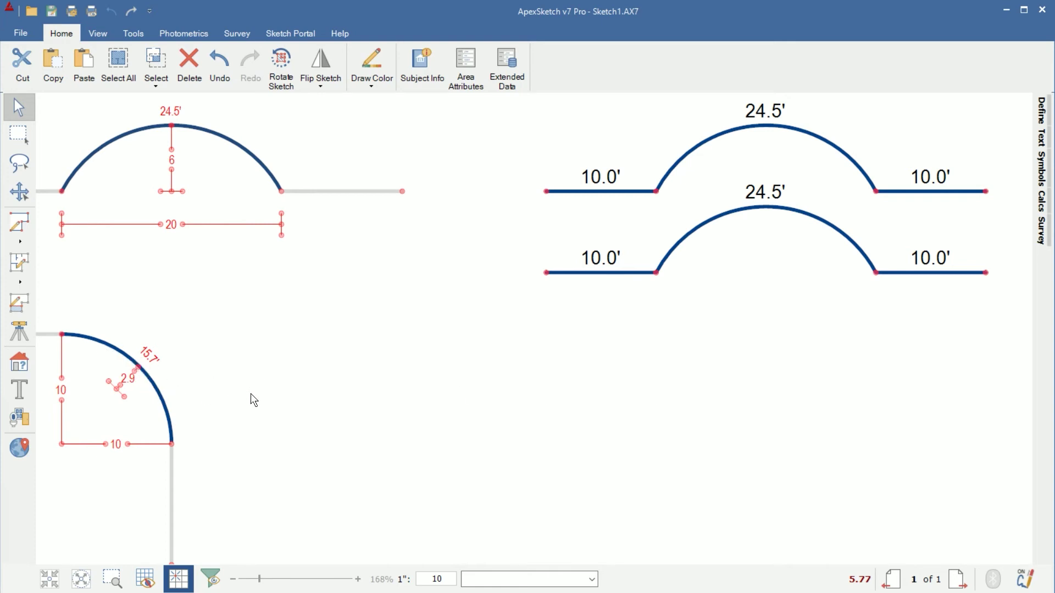
Step: Draw a standalone 5.0' horizontal line level with the quarter-circle reference's top
click(21, 227)
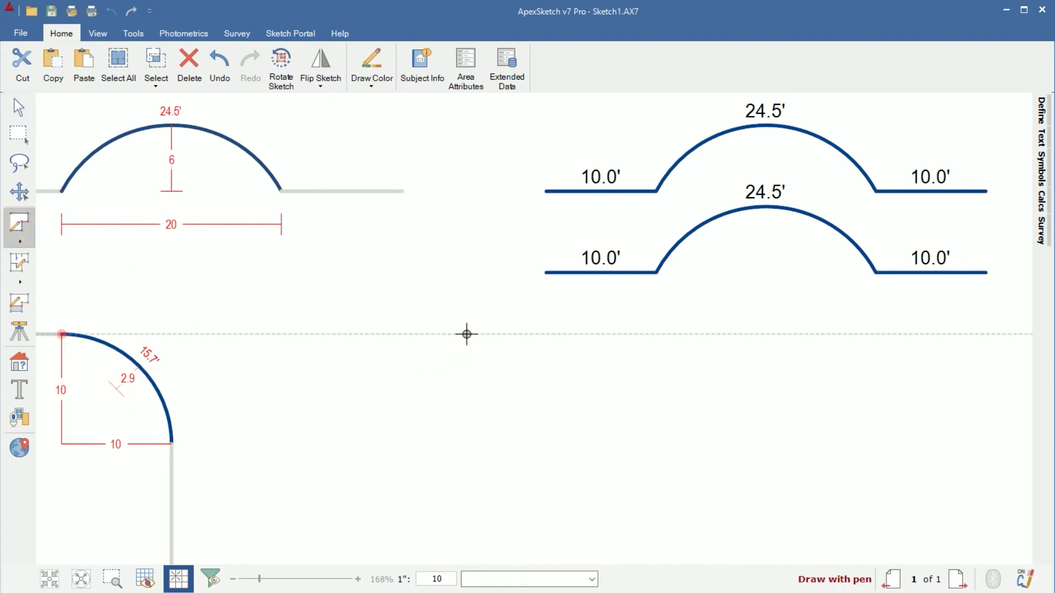
click(357, 334)
click(412, 334)
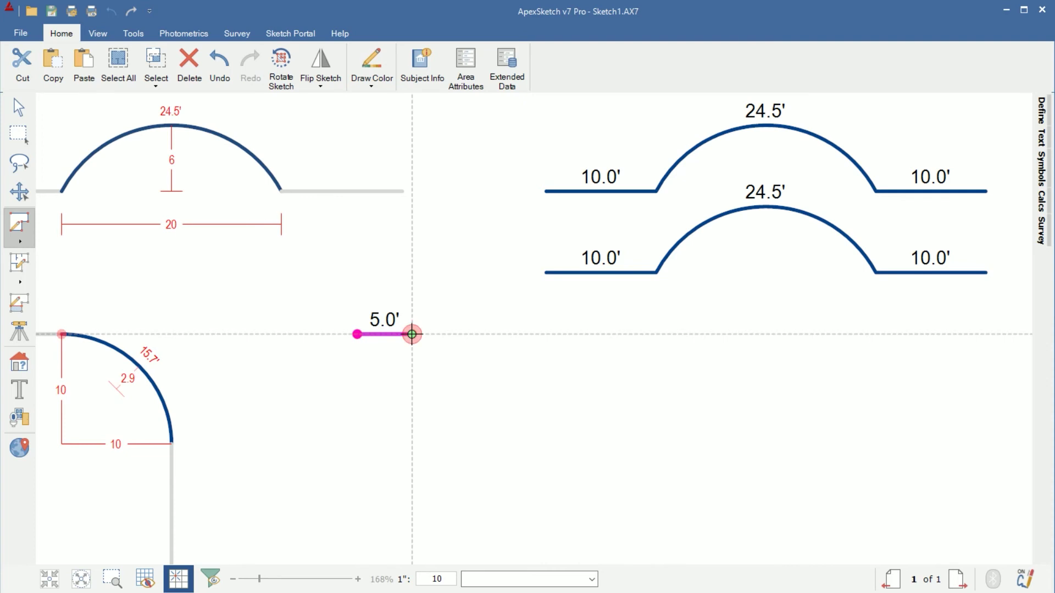
click(412, 334)
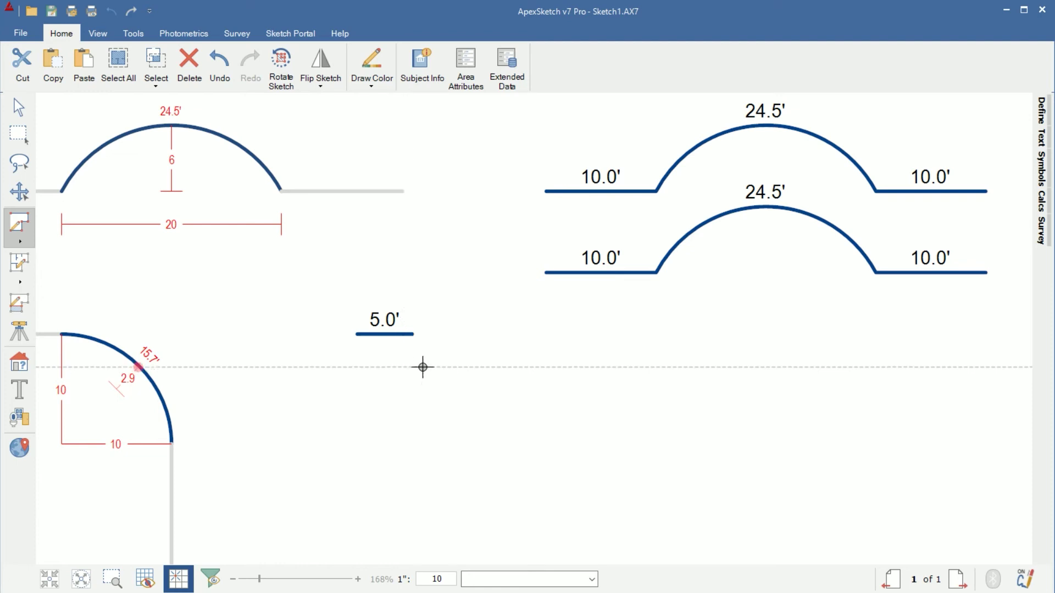
click(412, 334)
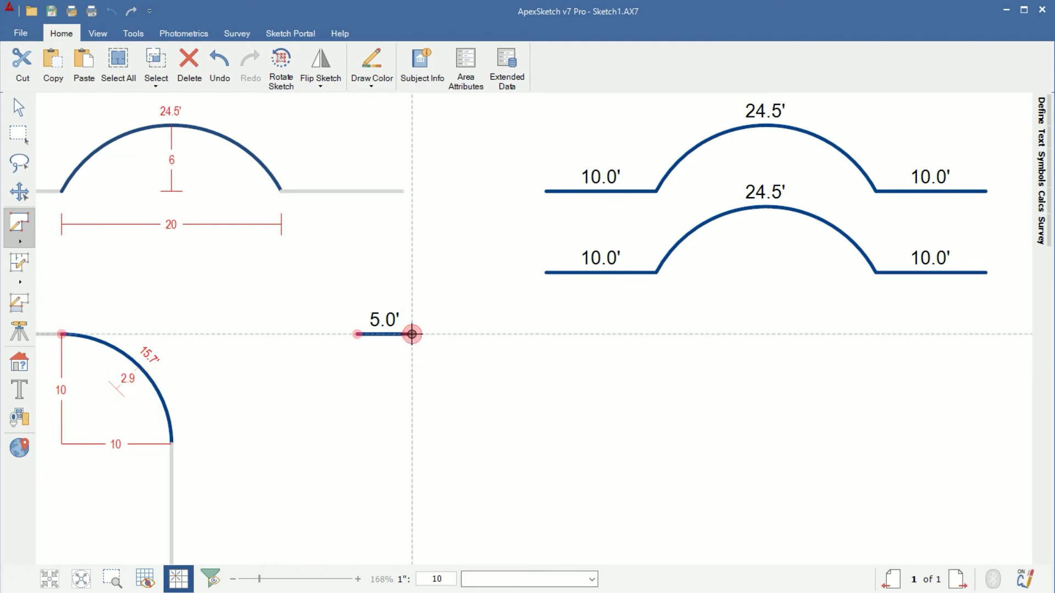
Step: Continue the 5.0' line into a 15.7' quarter arc and a 5.0' downward segment
click(412, 334)
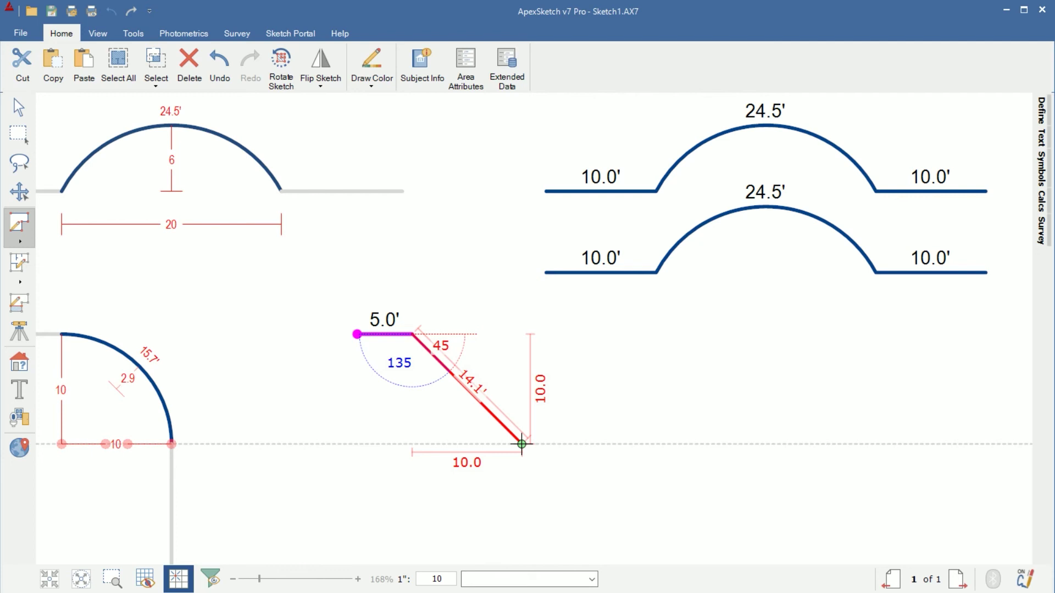
scroll(521, 444, up, 1)
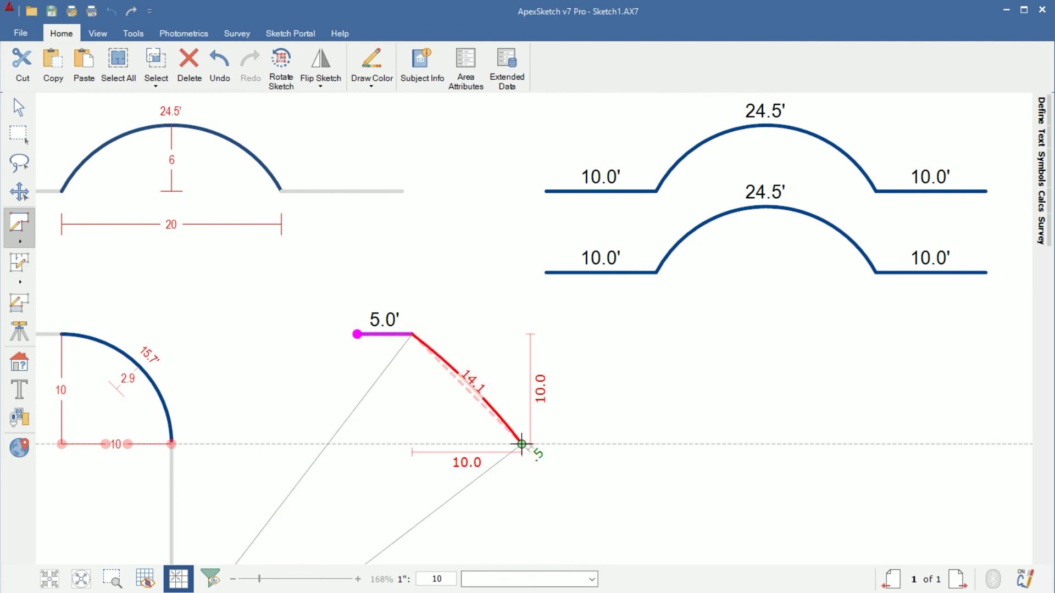
scroll(522, 444, up, 1)
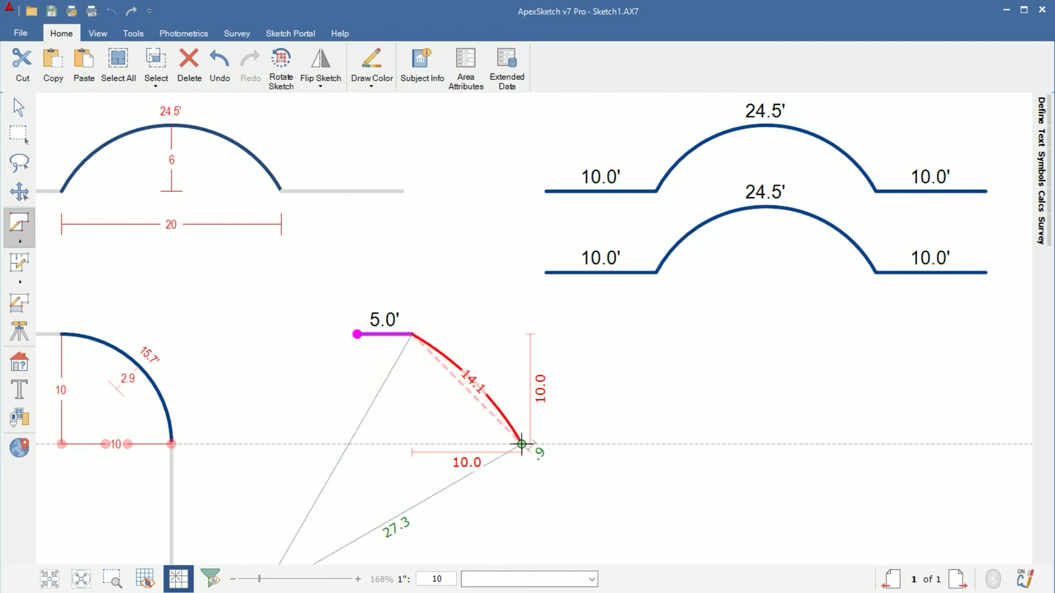
scroll(522, 444, up, 1)
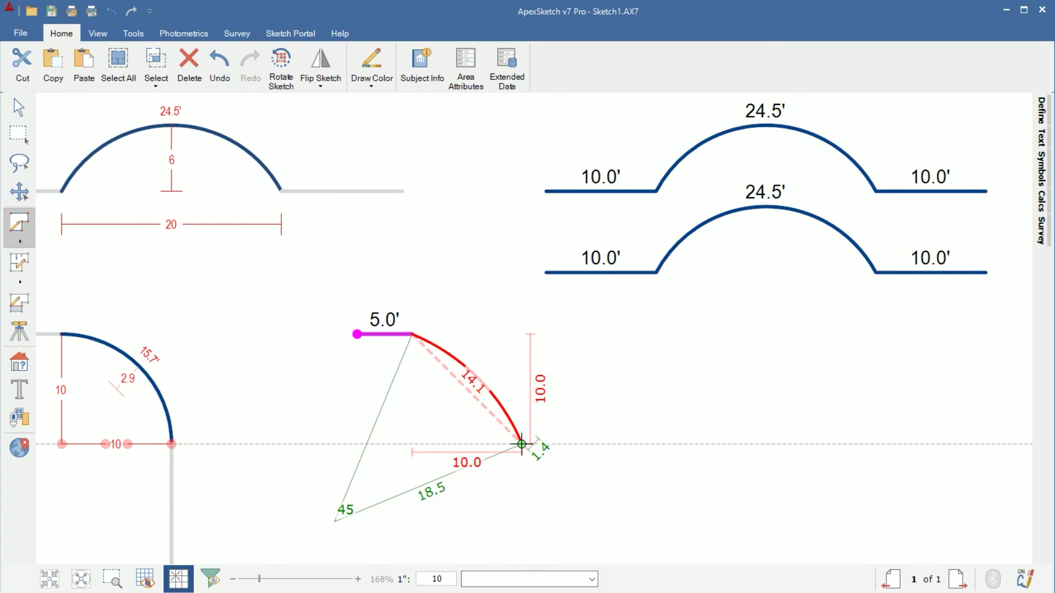
scroll(522, 444, up, 1)
scroll(522, 444, up, 2)
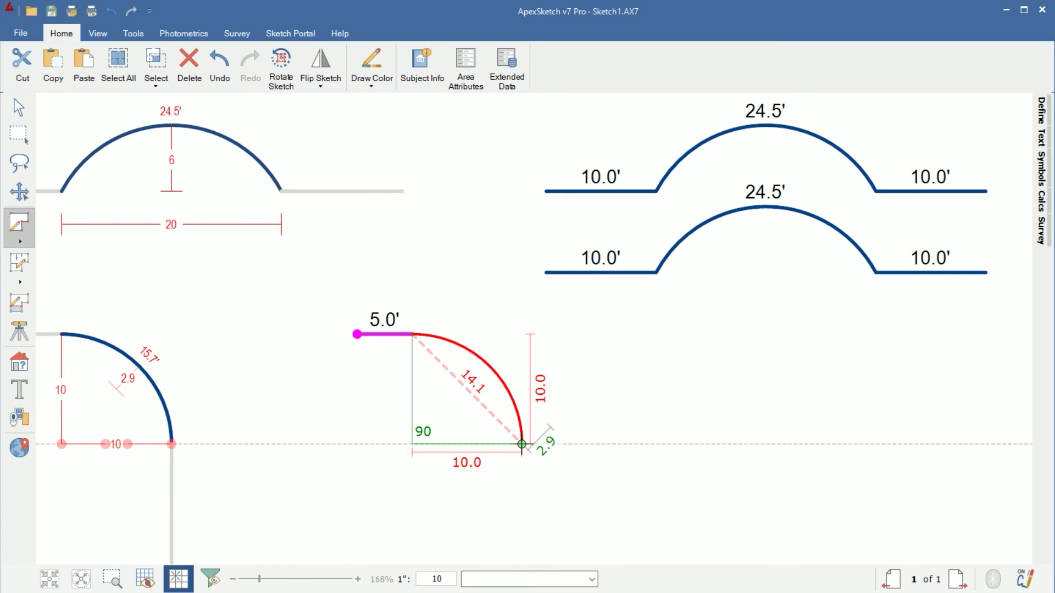
click(522, 444)
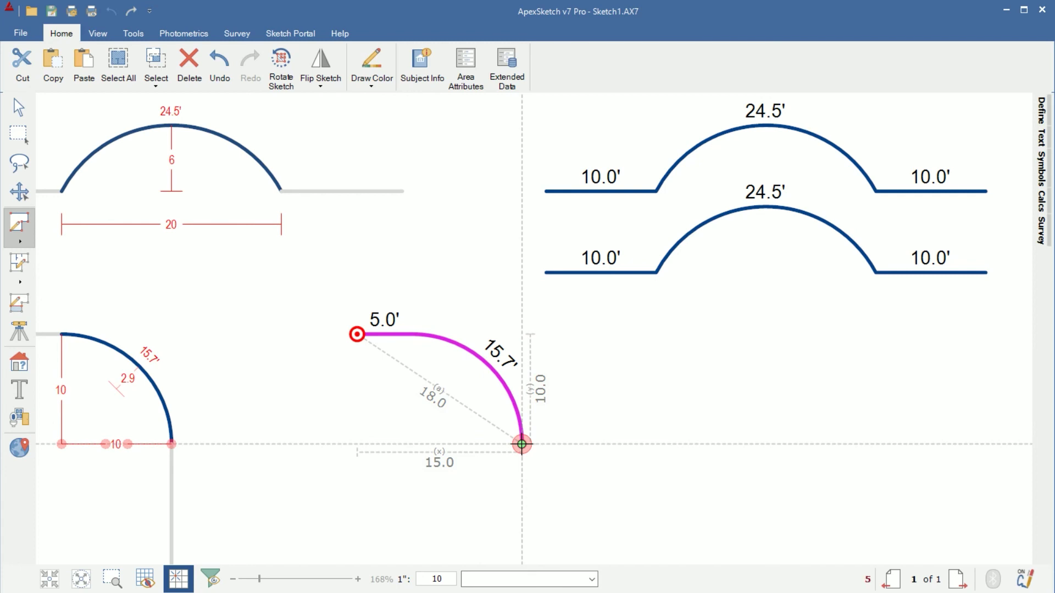
click(522, 498)
click(522, 499)
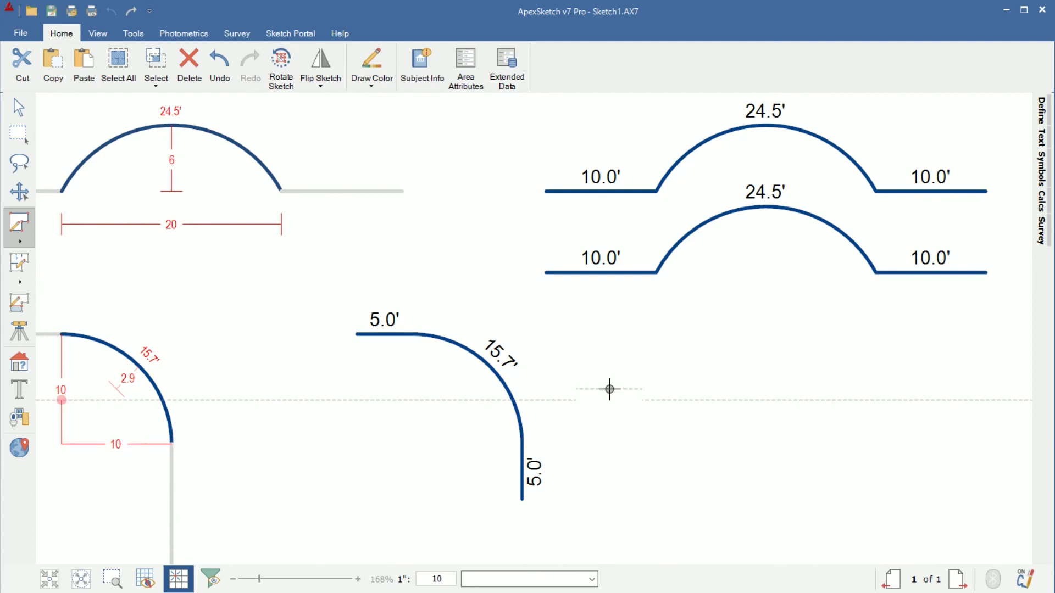
Step: Draw a second shape to the right: 5.0' line, 14.1' diagonal at 135°, and 5.0' drop
click(610, 334)
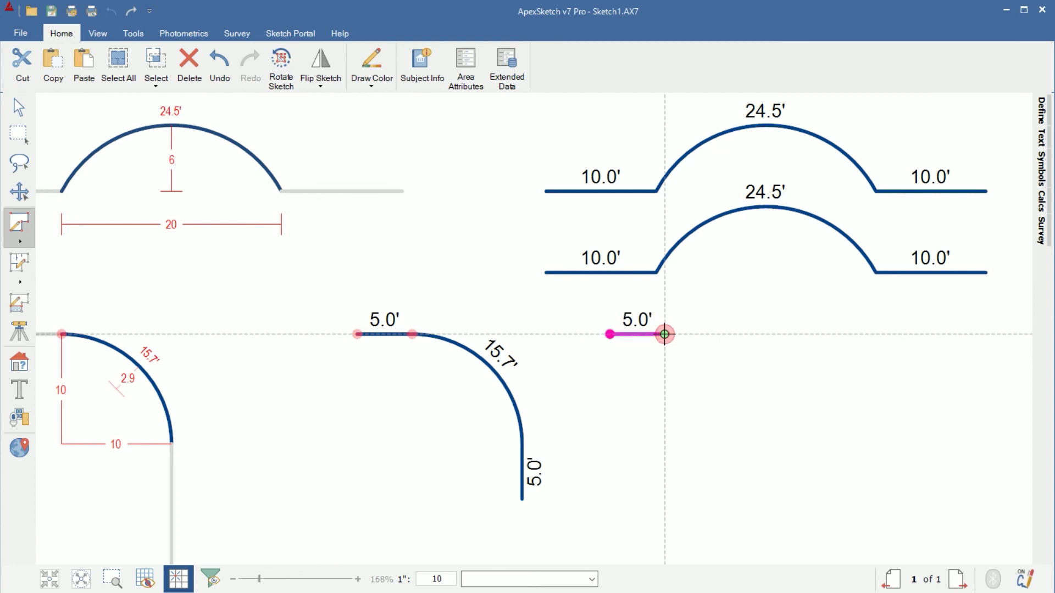
click(664, 334)
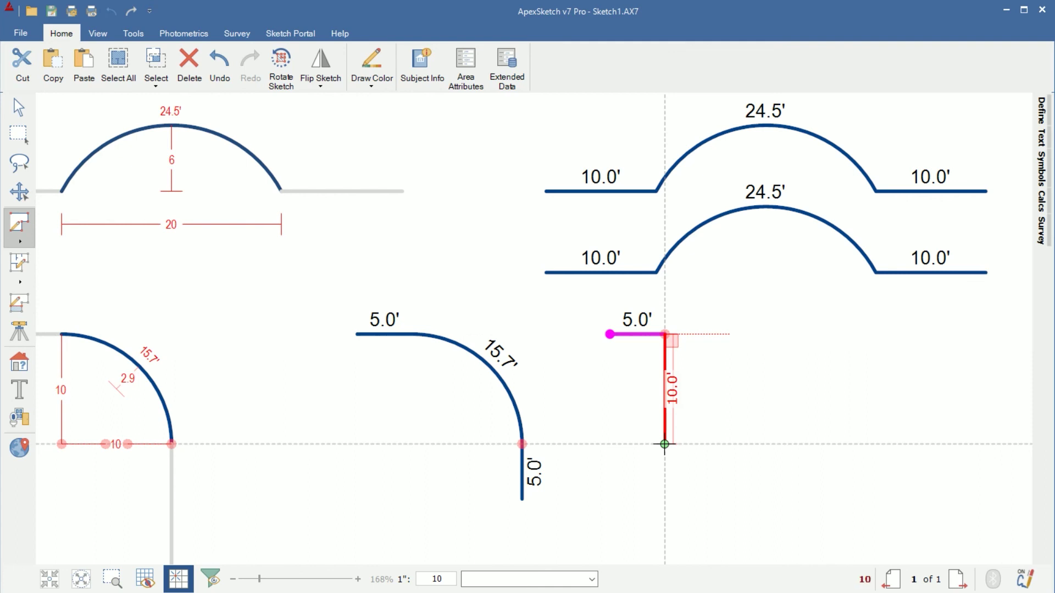
click(774, 444)
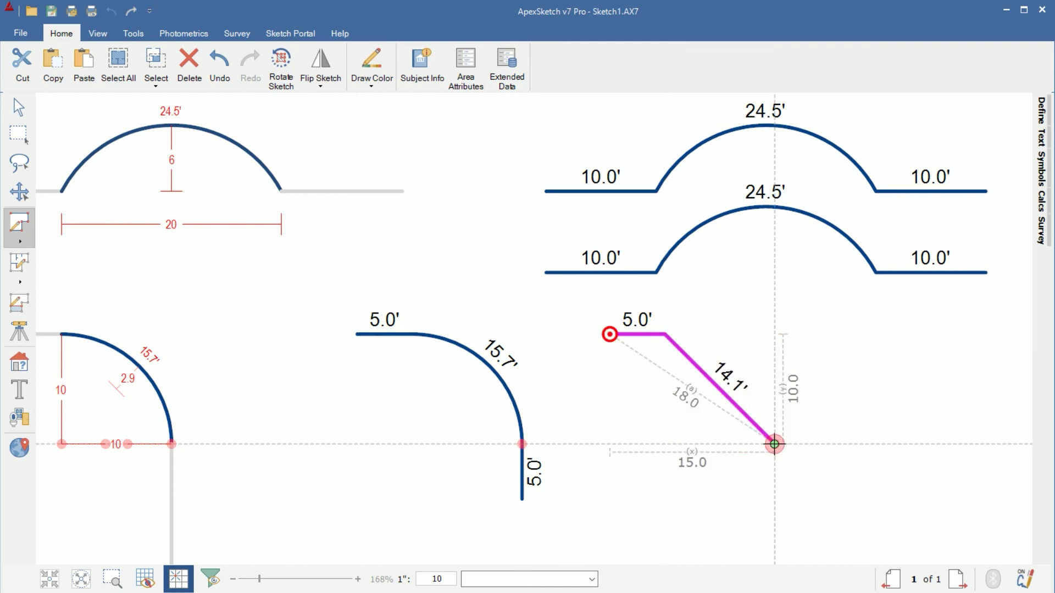
click(774, 499)
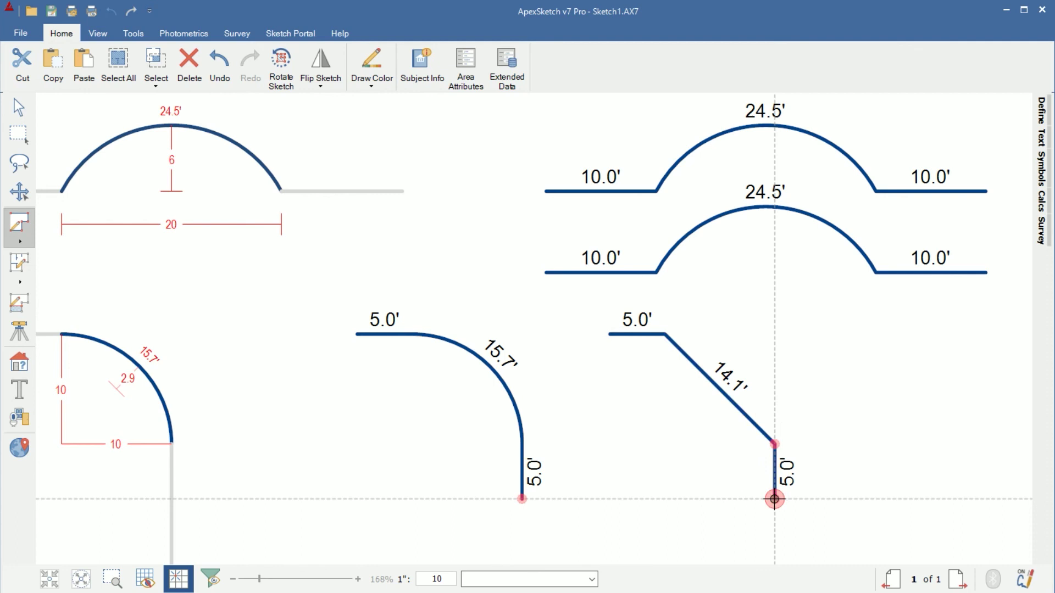
click(10, 115)
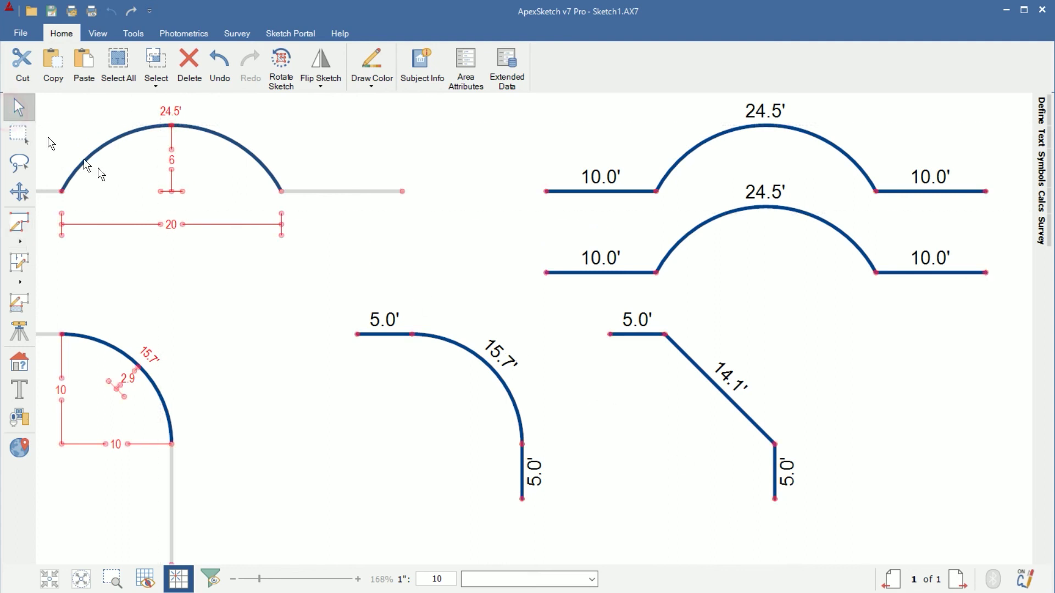
Step: Bend the second shape's 14.1' diagonal outward into a 15.7' quarter arc, then deselect it
click(750, 417)
drag(724, 395, 747, 375)
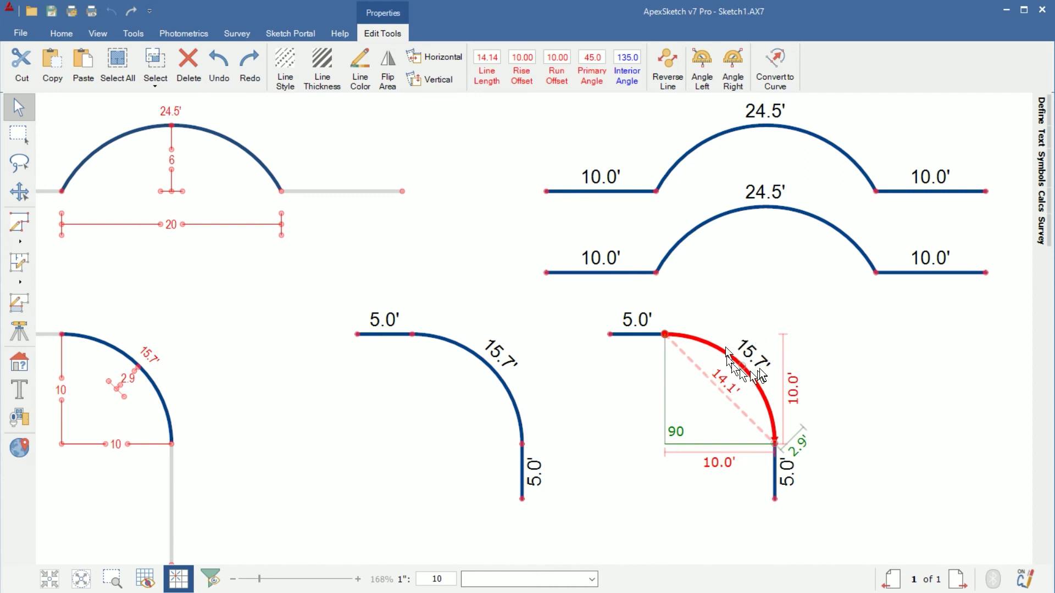
click(953, 430)
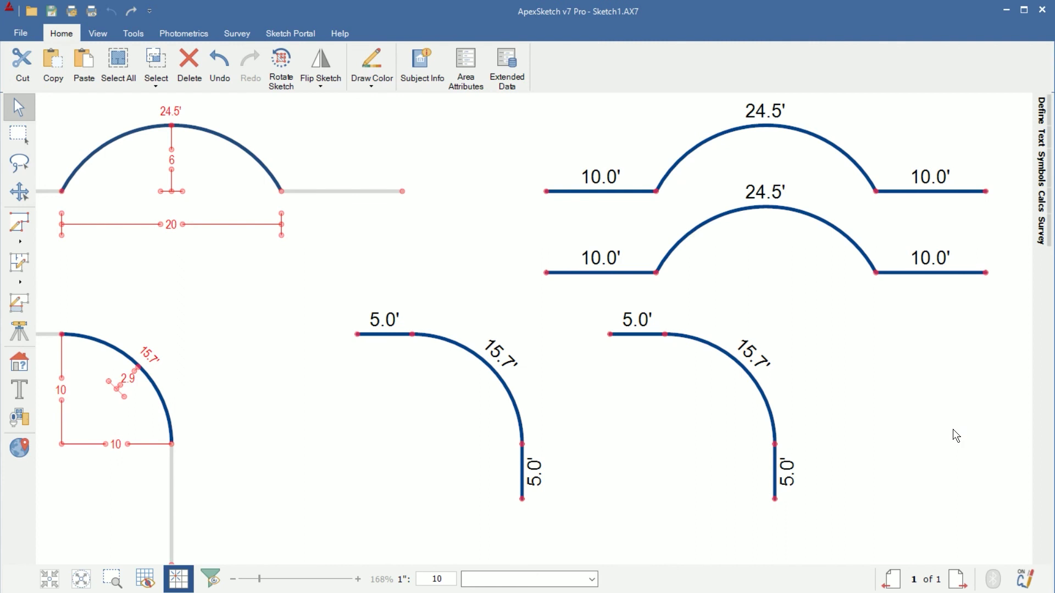